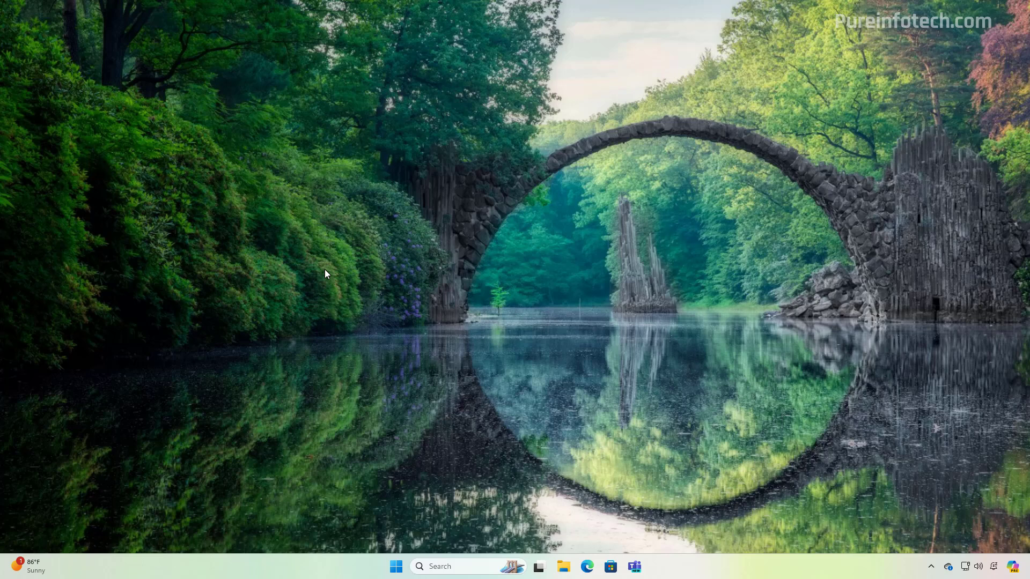
# - Go to Settings > Windows Update > Windows Insider Program and begin joining the program
pyautogui.press('super')
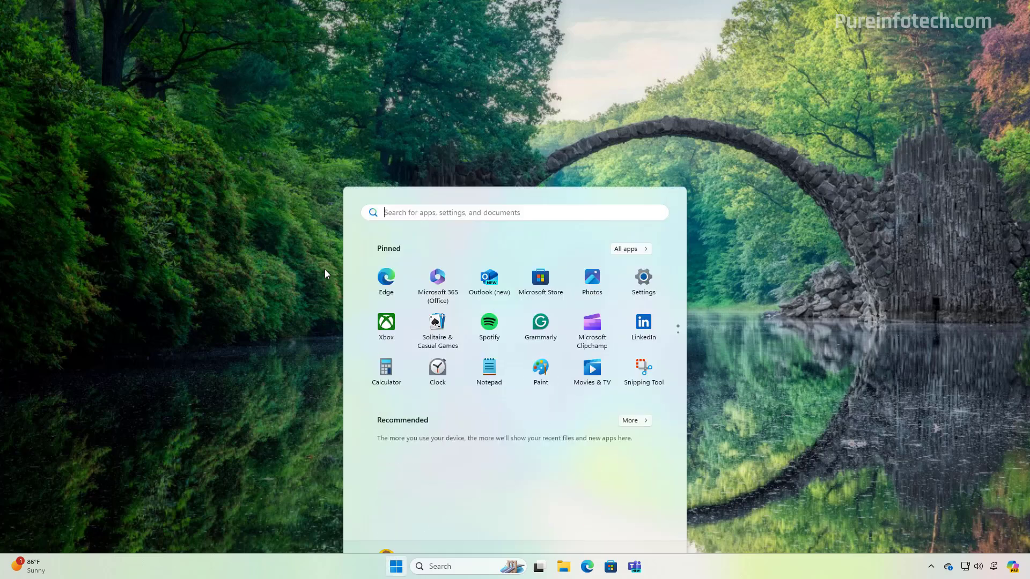
pyautogui.click(644, 252)
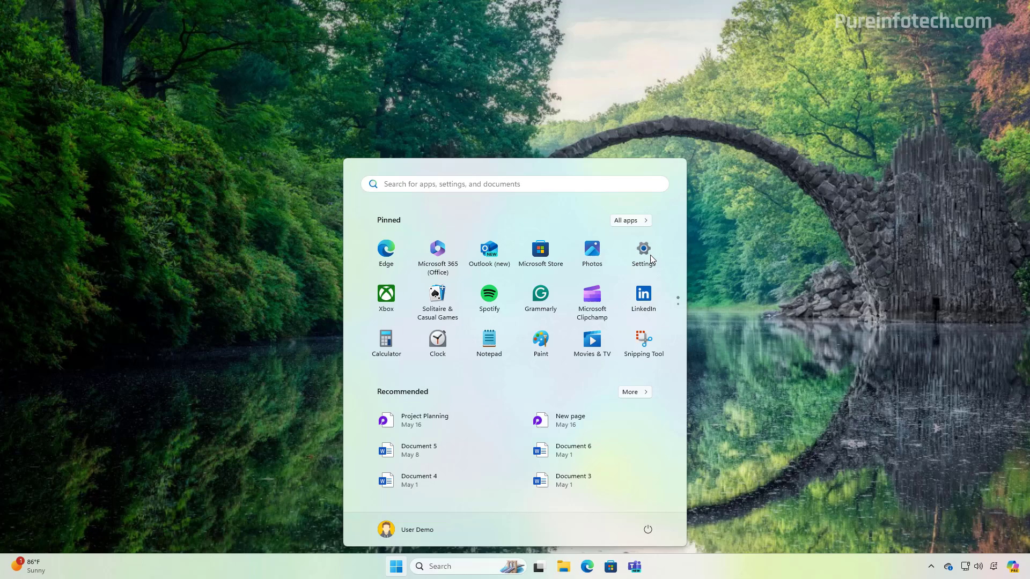
pyautogui.click(155, 376)
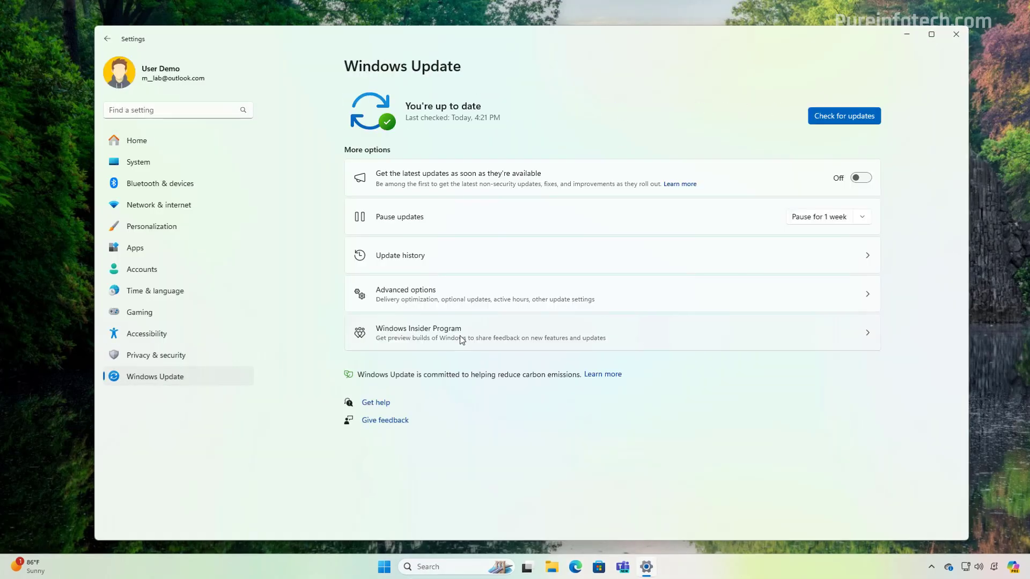
pyautogui.click(461, 339)
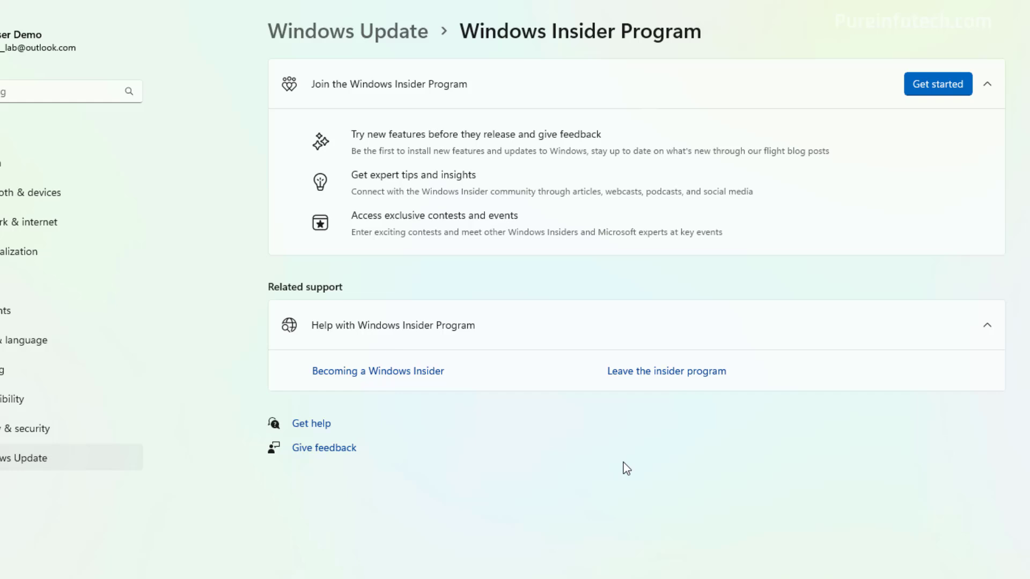
pyautogui.click(947, 87)
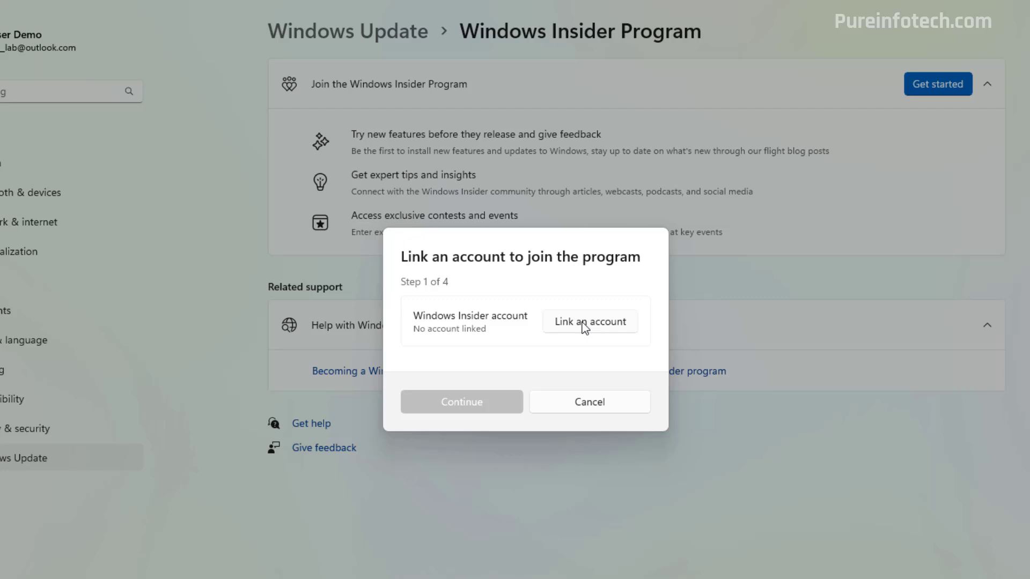
# - Link the Microsoft account, choose the Release Preview channel, accept the agreements and restart
pyautogui.click(584, 325)
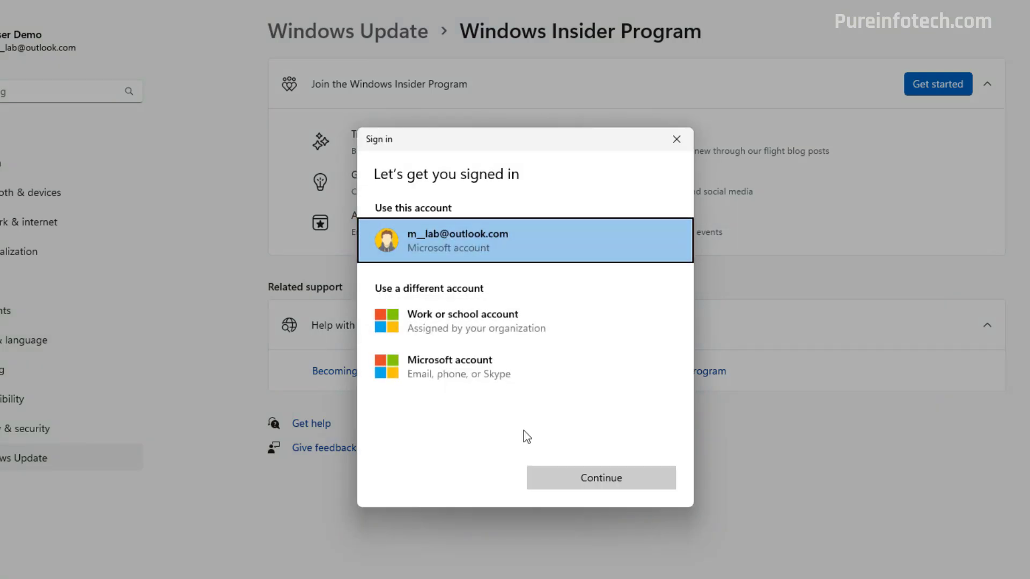
pyautogui.click(571, 482)
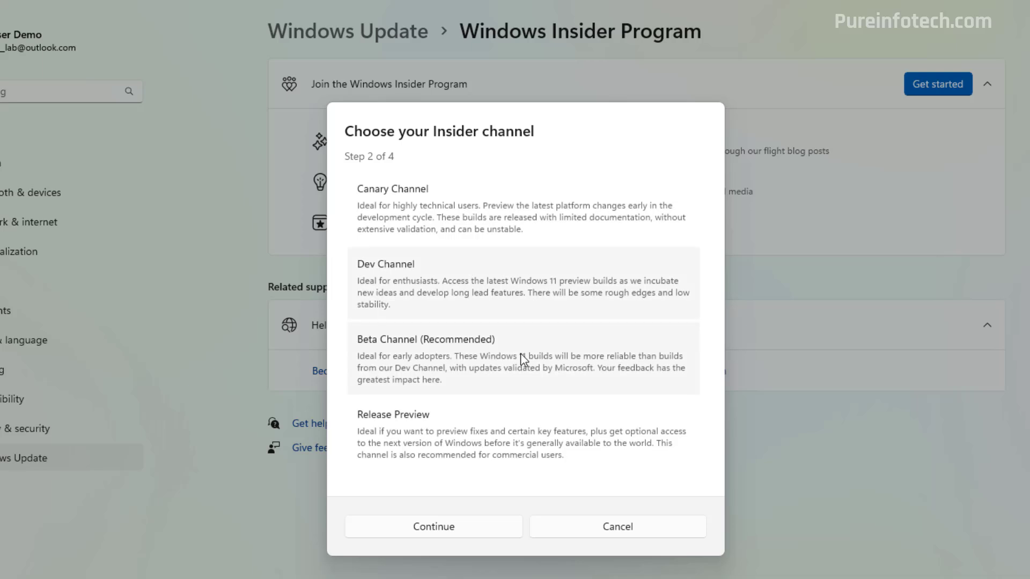
pyautogui.click(471, 430)
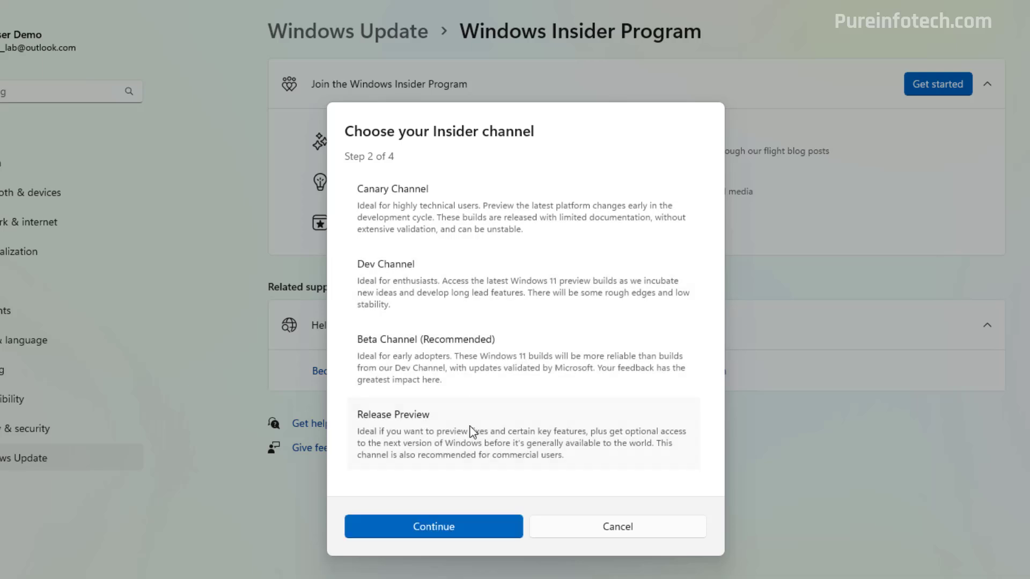
pyautogui.click(462, 538)
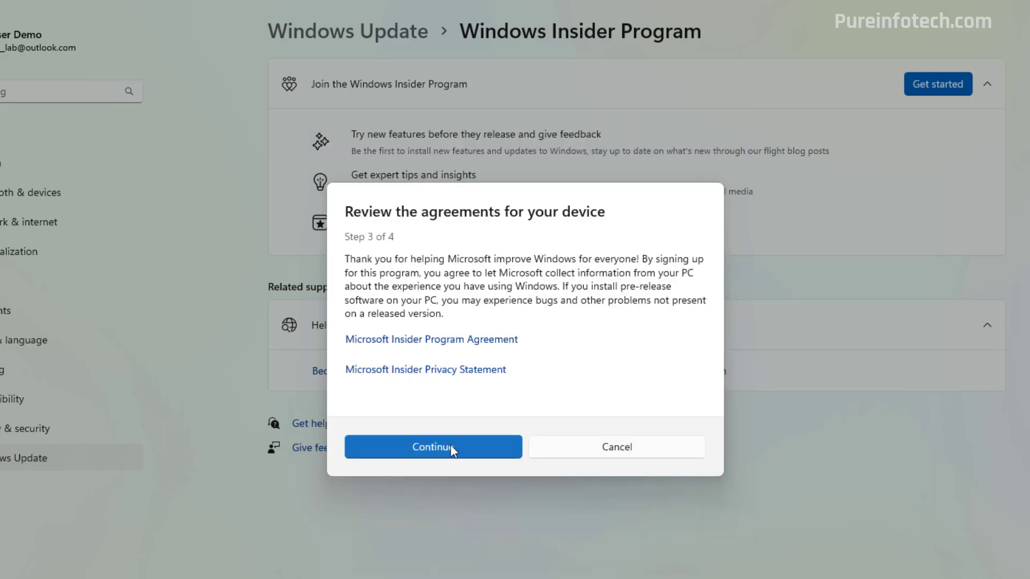
pyautogui.click(452, 449)
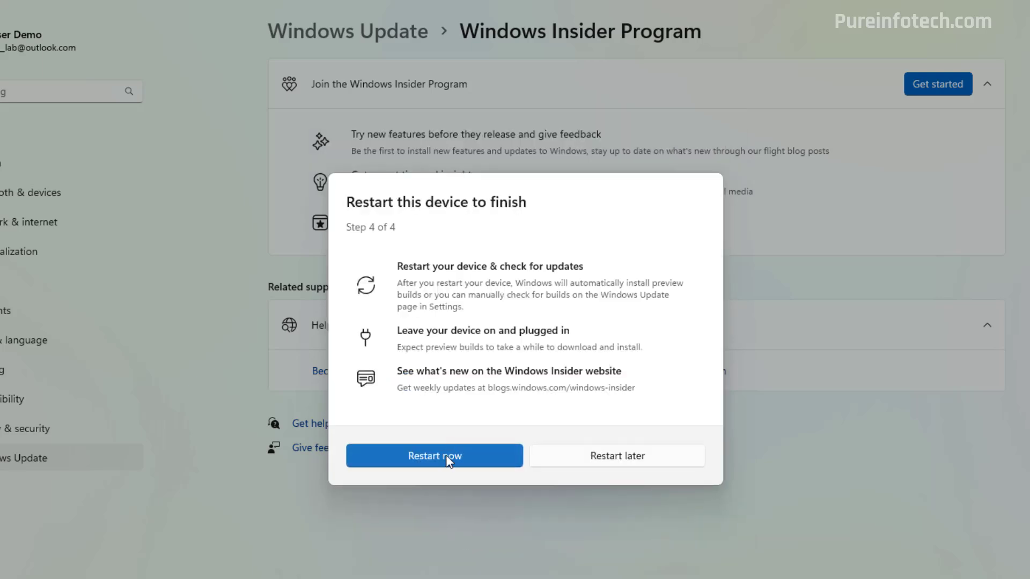
pyautogui.click(447, 460)
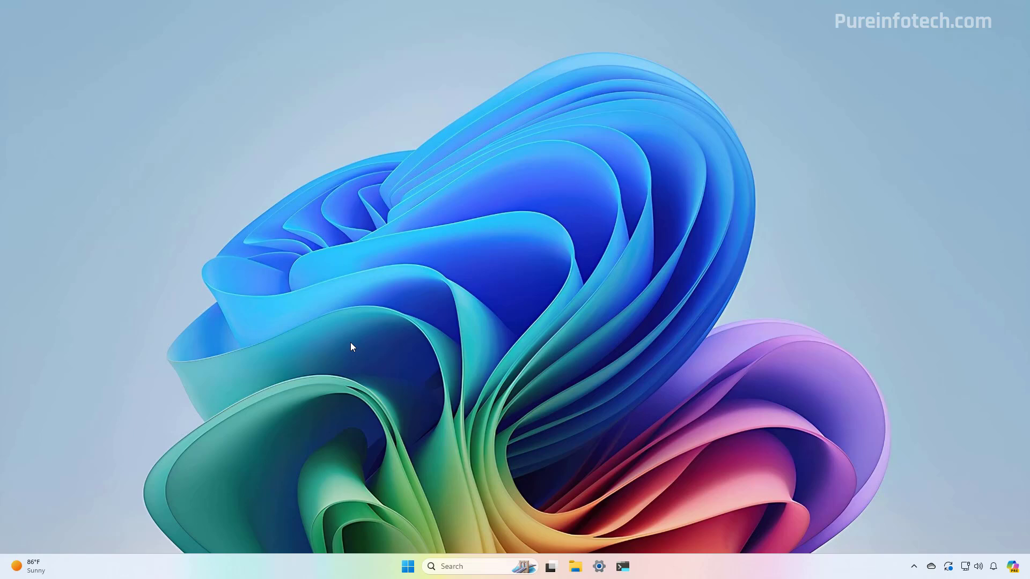
# - Open Settings to the Windows Update page showing the version 24H2 offer
pyautogui.press('super')
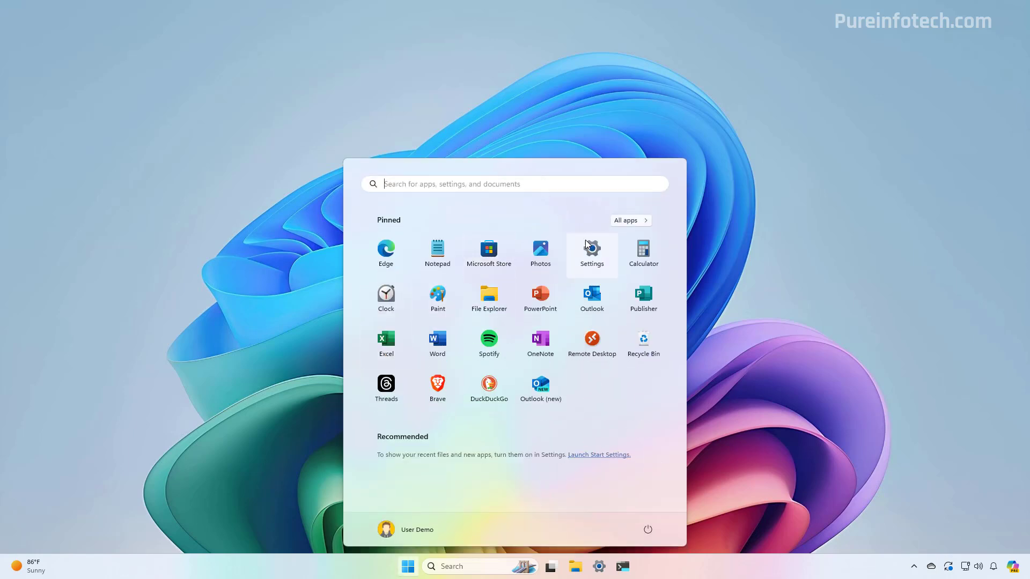
pyautogui.click(592, 252)
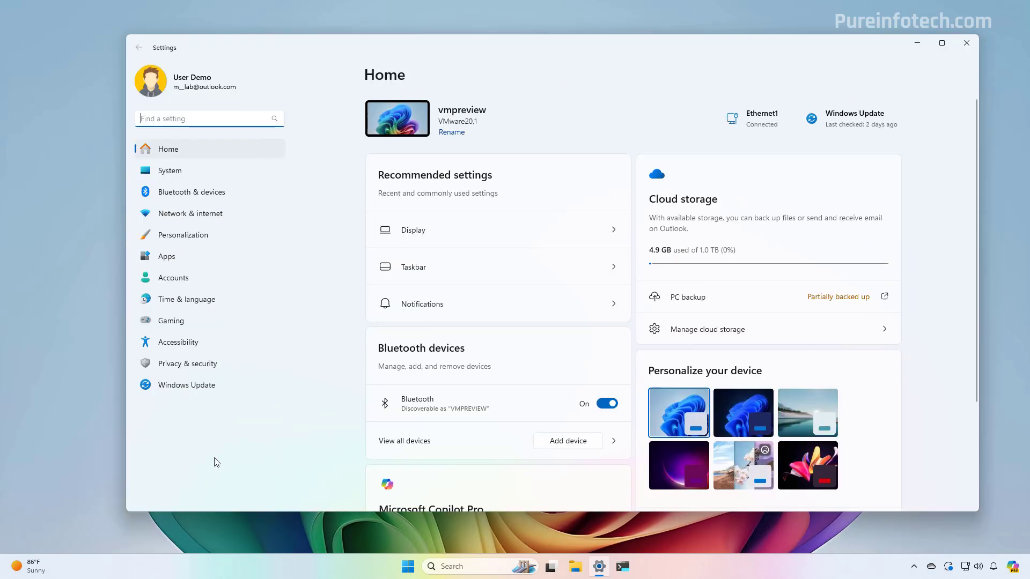
pyautogui.click(199, 390)
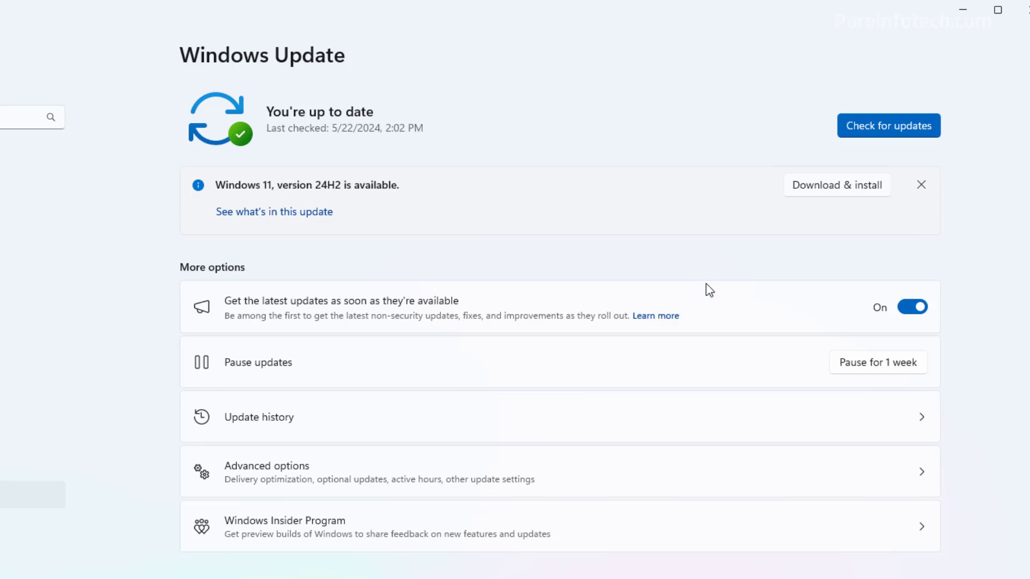
# - Download and install Windows 11 version 24H2, then restart to apply it
pyautogui.click(809, 189)
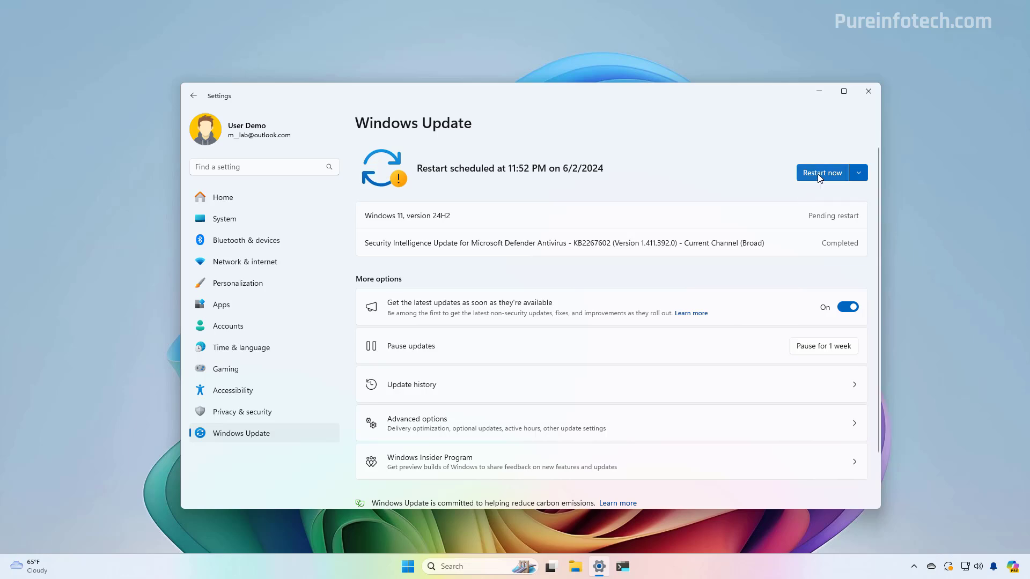
pyautogui.click(819, 177)
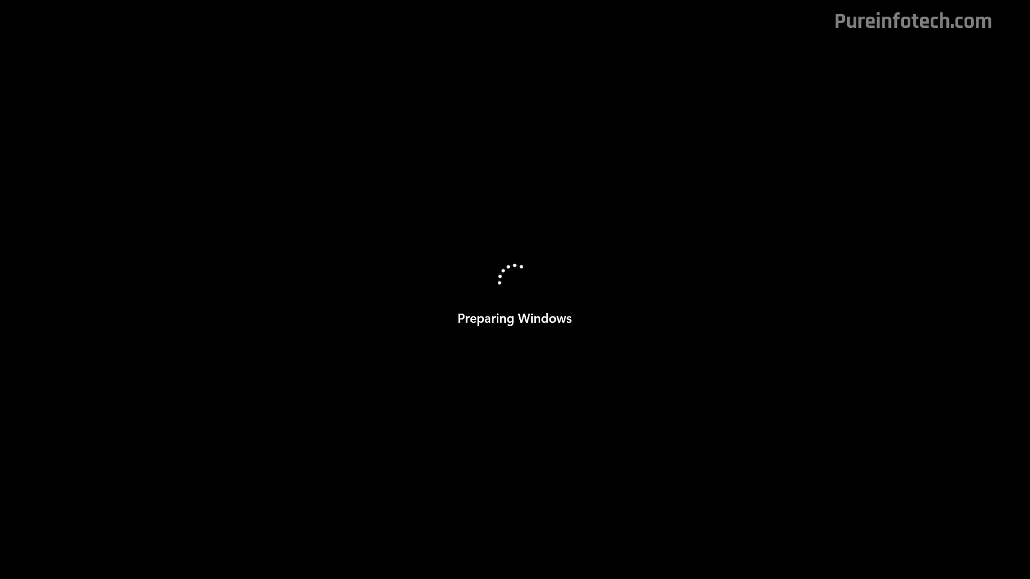
# - Dismiss the lock screen and sign in with the account PIN
pyautogui.press('space')
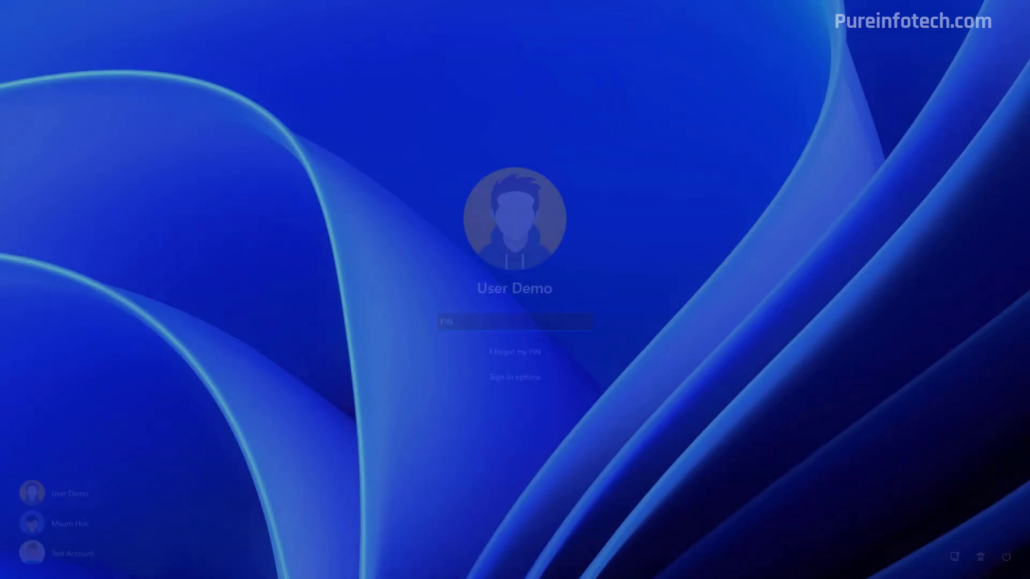
pyautogui.write('1234')
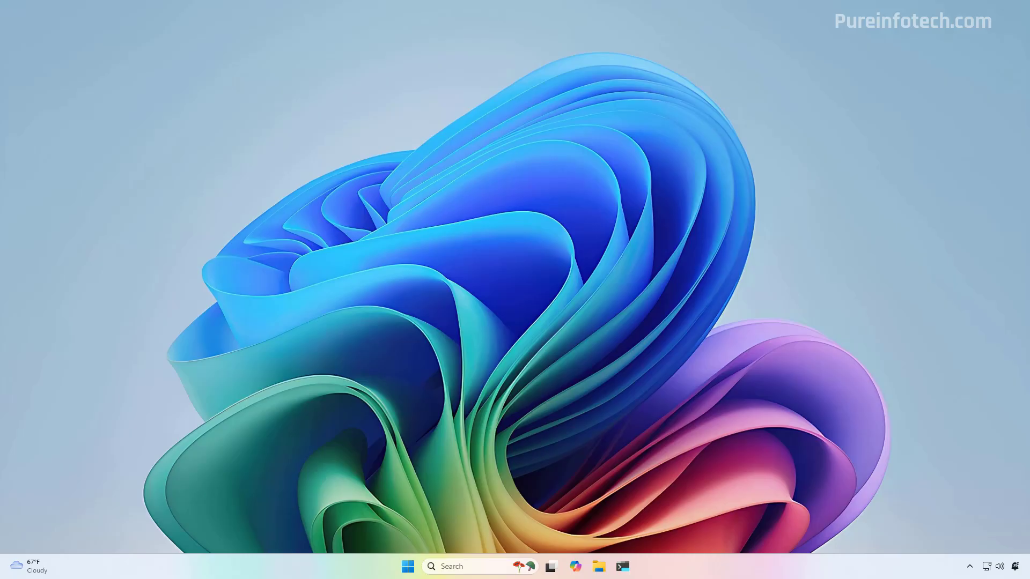
# - Open Settings from Start search and check System > About for version 24H2, build 26100.712
pyautogui.press('Tab')
pyautogui.press('super')
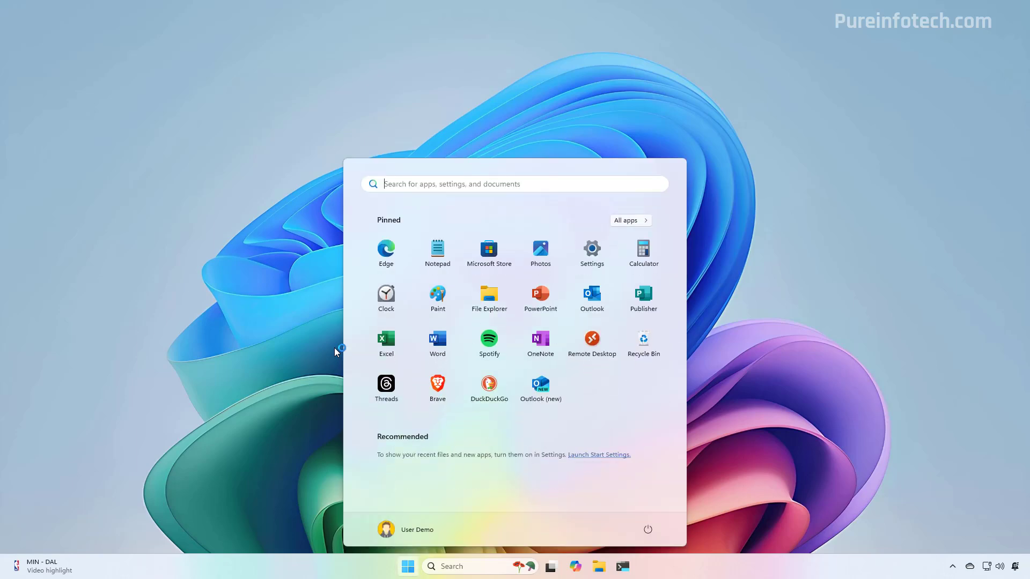
pyautogui.write('settings')
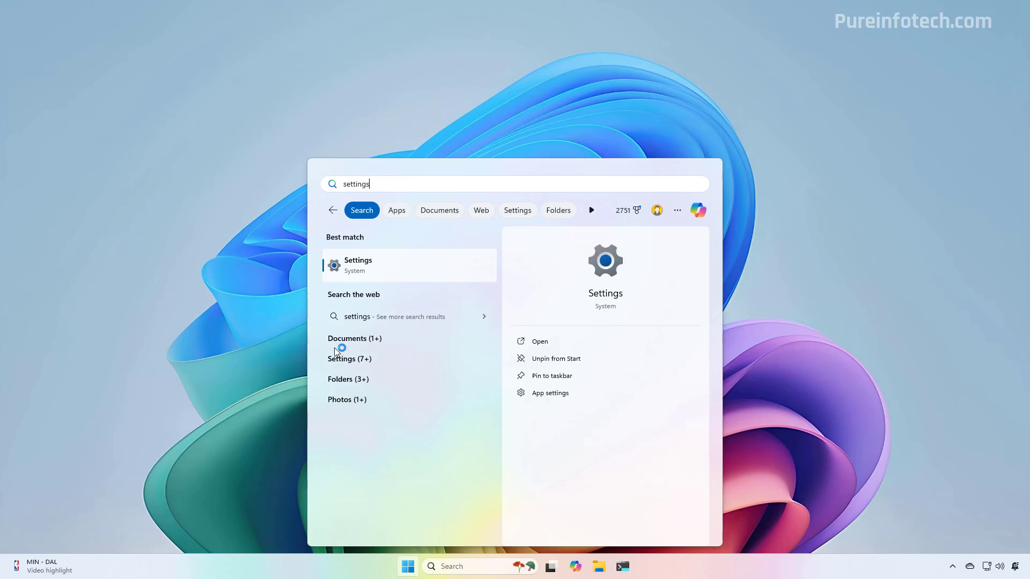
pyautogui.press('Return')
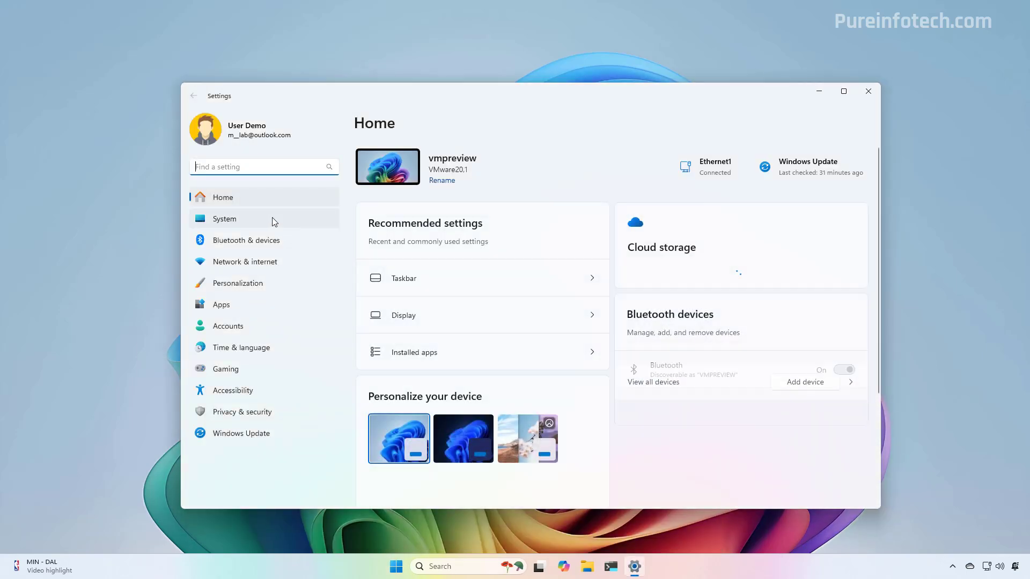
pyautogui.click(272, 220)
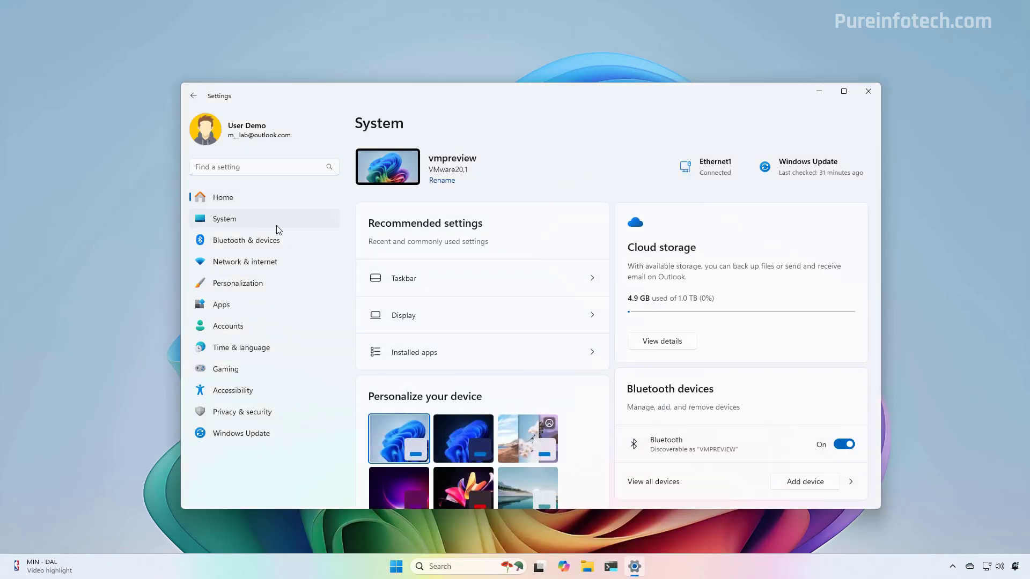
pyautogui.scroll(-10, 501, 322)
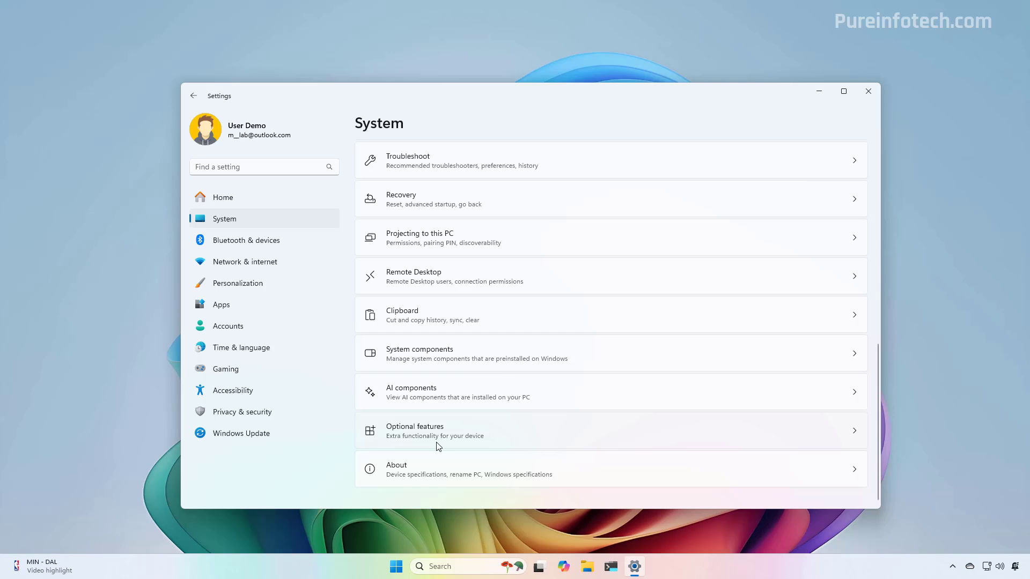
pyautogui.click(437, 470)
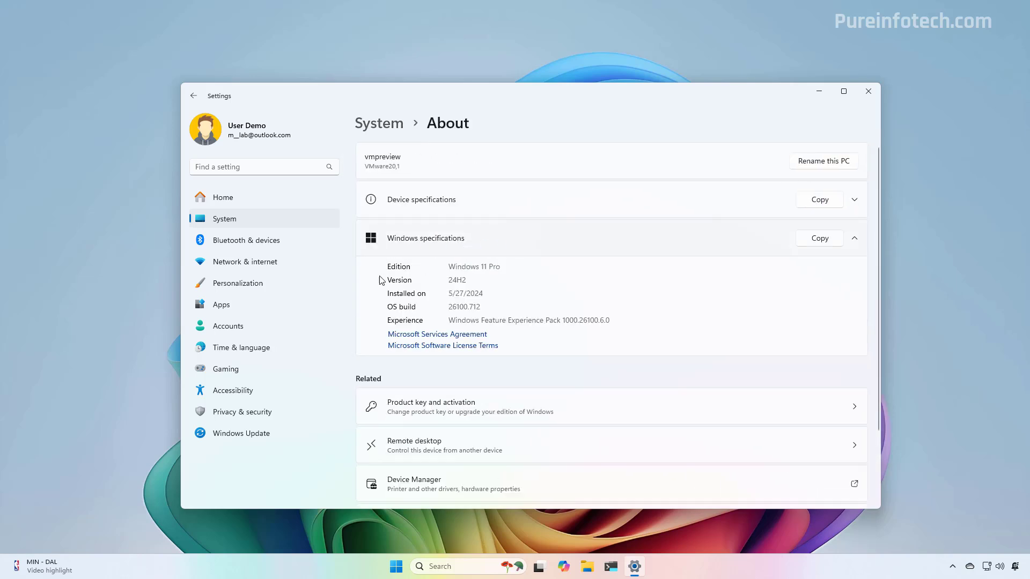
pyautogui.doubleClick(462, 279)
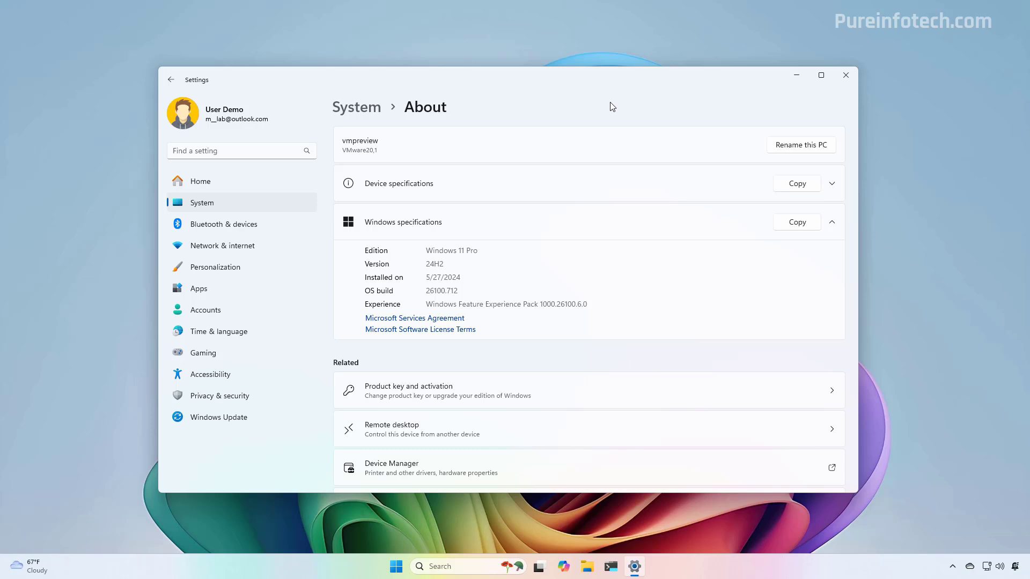
# - In Windows Insider Program, turn on unenrolling this device at the next Windows release
pyautogui.click(244, 422)
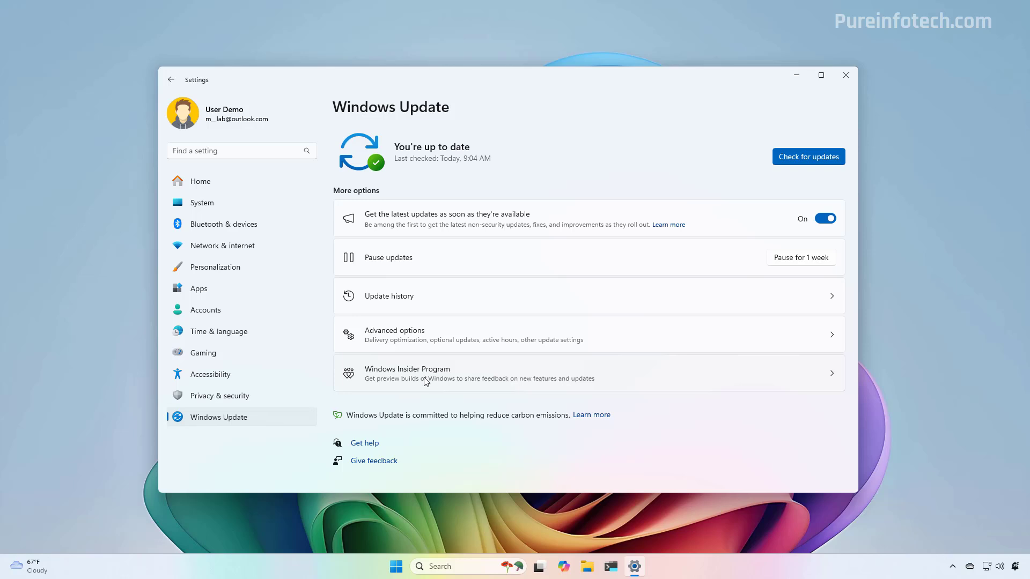
pyautogui.click(426, 382)
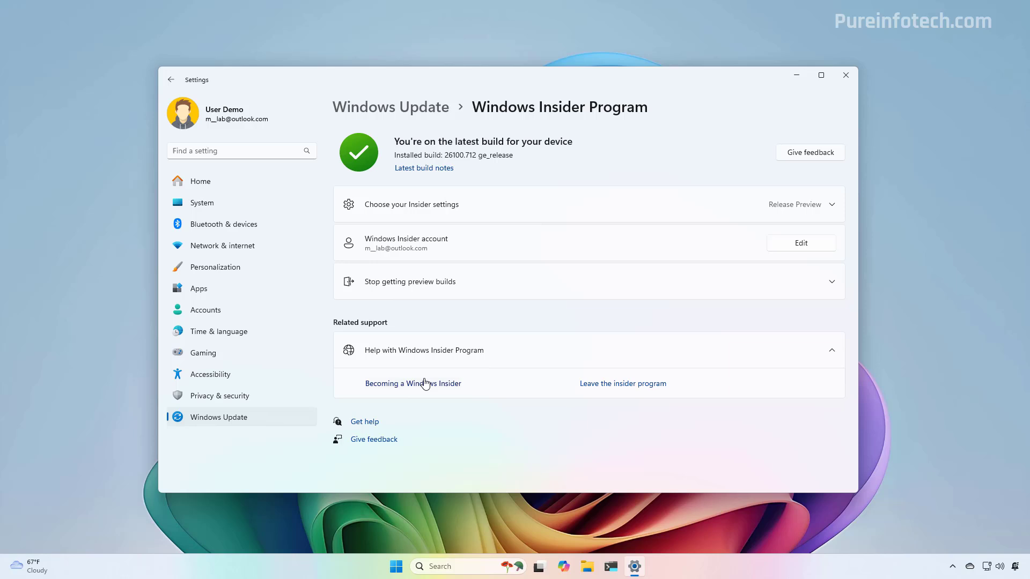
pyautogui.click(413, 289)
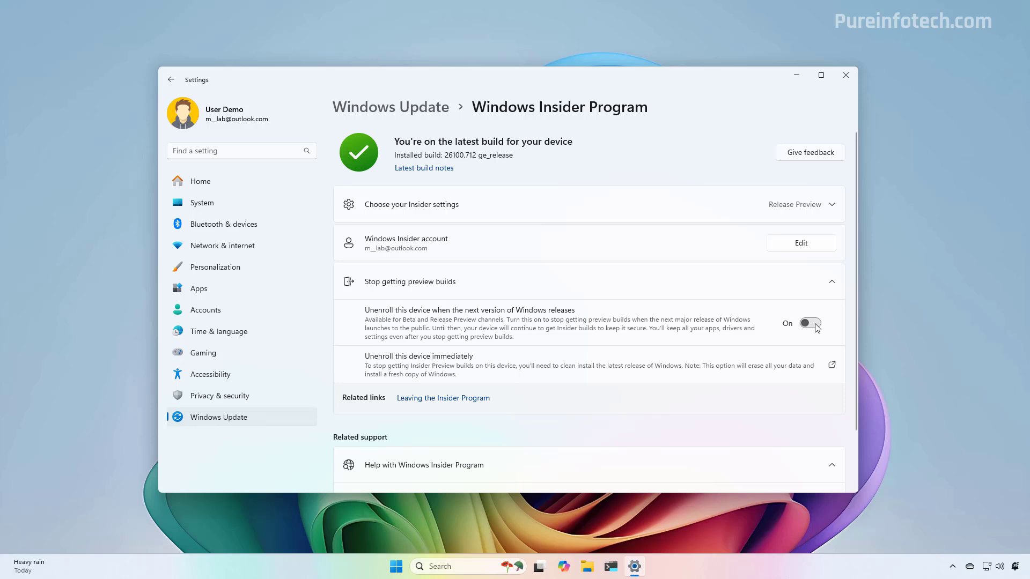
pyautogui.click(812, 323)
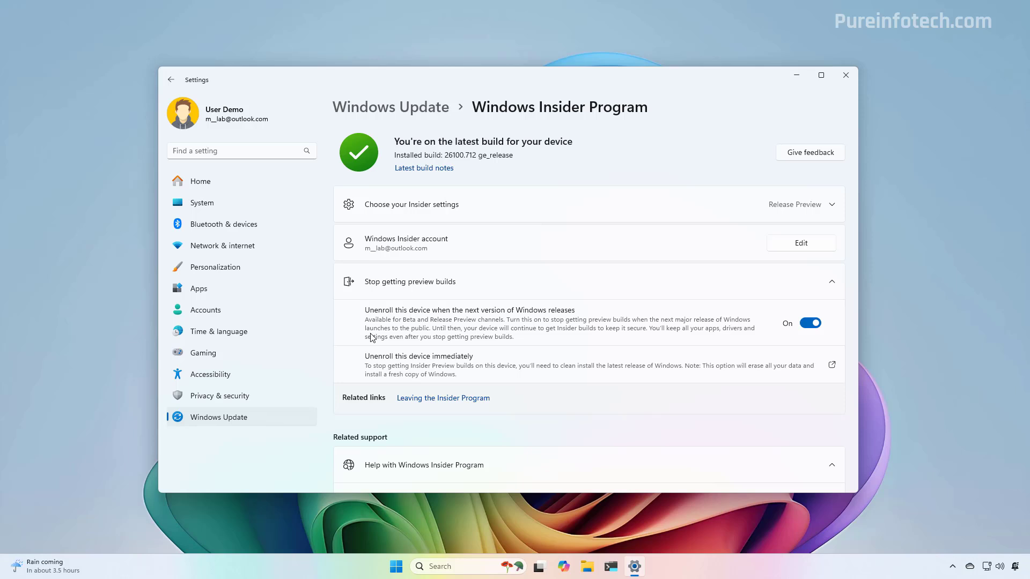
pyautogui.click(246, 421)
pyautogui.click(797, 75)
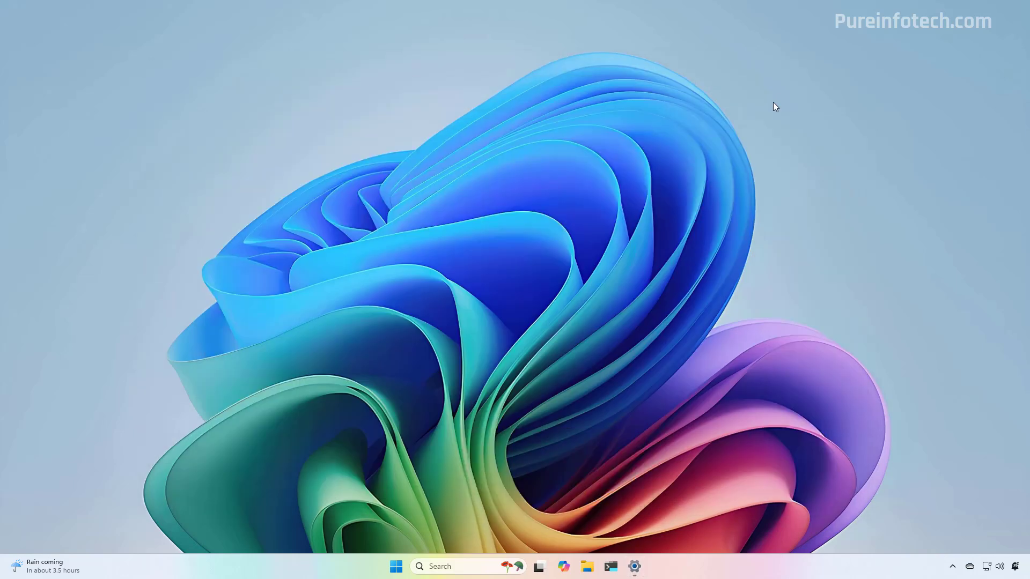